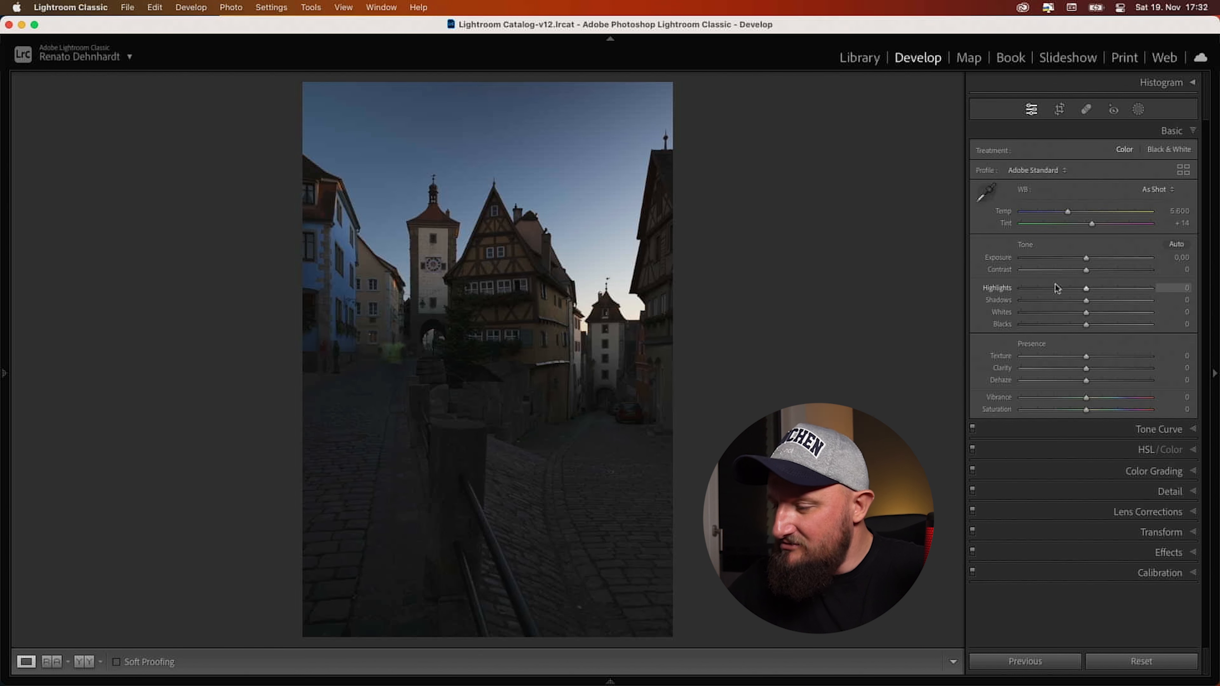
Set the photo's Exposure to +1.00, Highlights to −75 and Shadows to +80.
left_click_drag(1087, 258, 1091, 259)
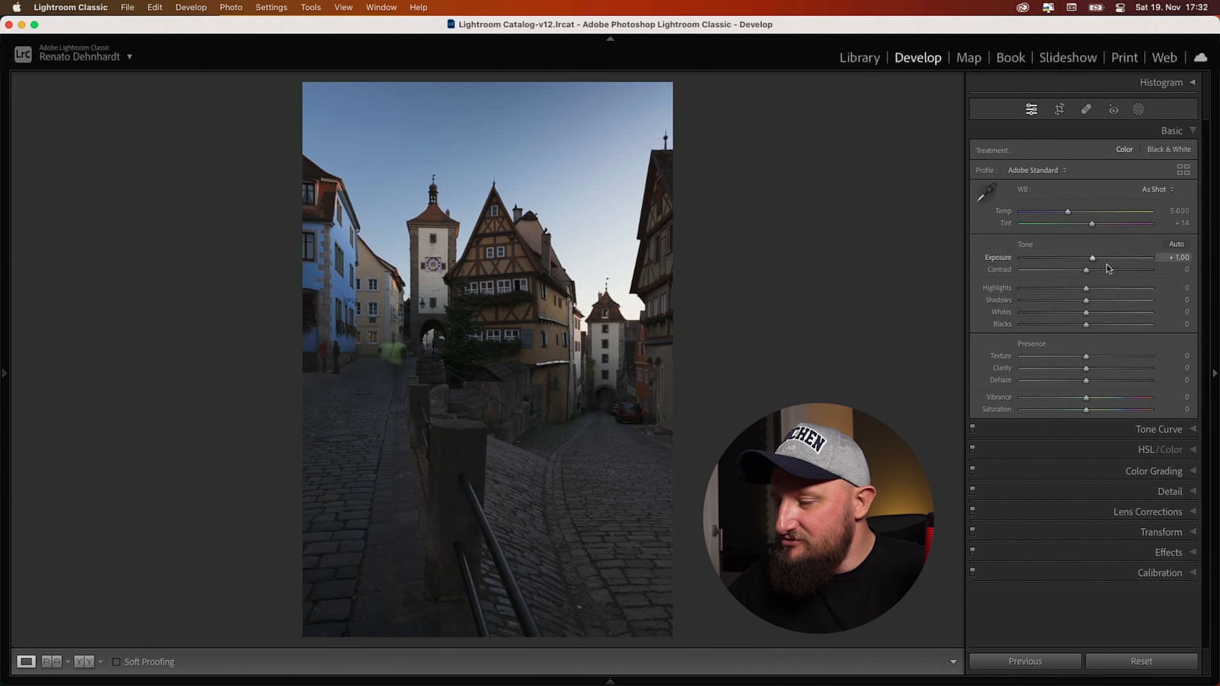
left_click_drag(1088, 290, 1049, 291)
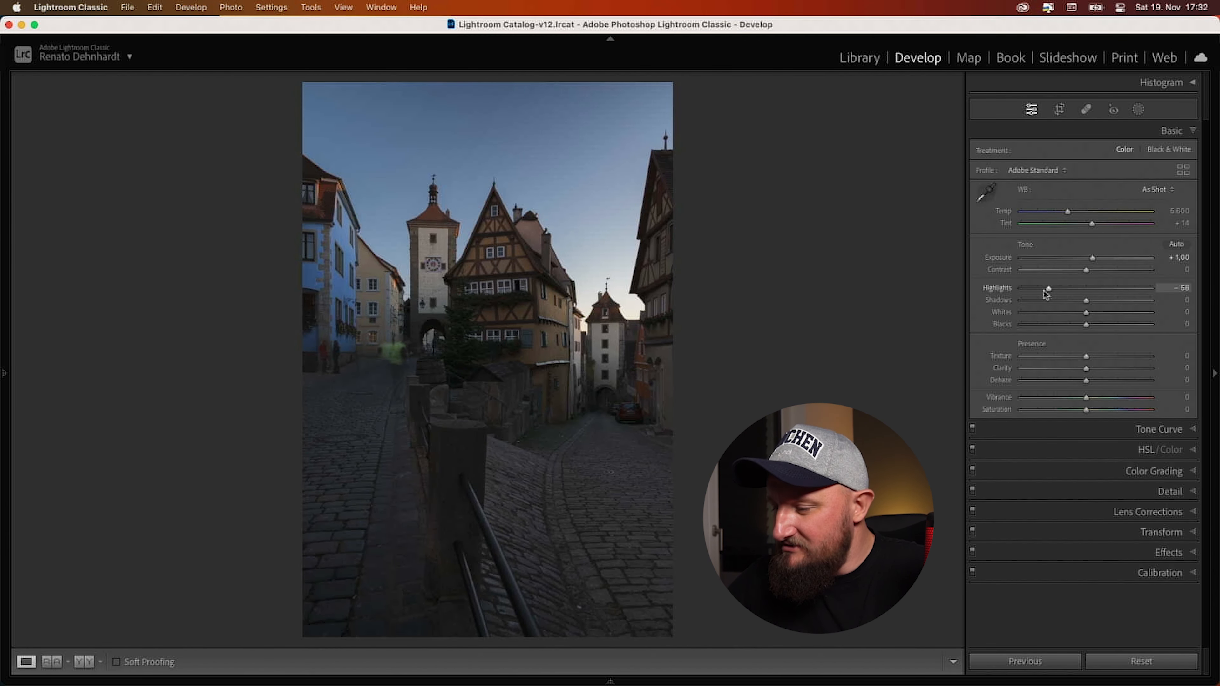
left_click_drag(1048, 292, 1042, 294)
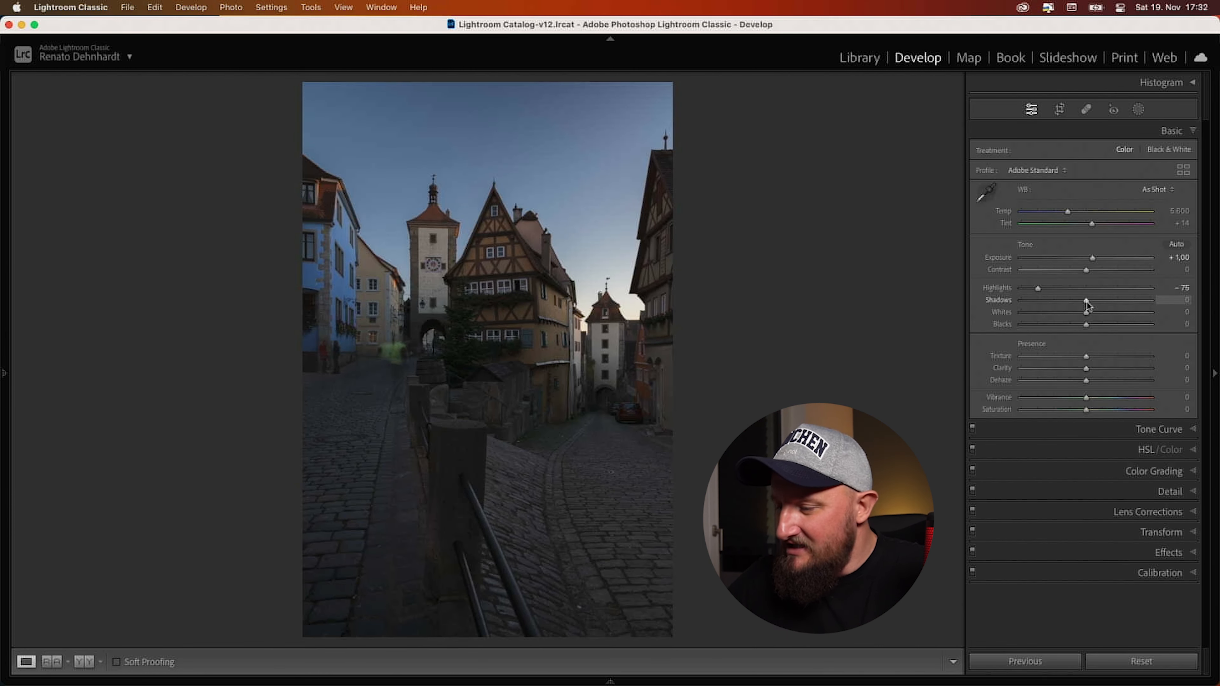
left_click_drag(1090, 304, 1134, 306)
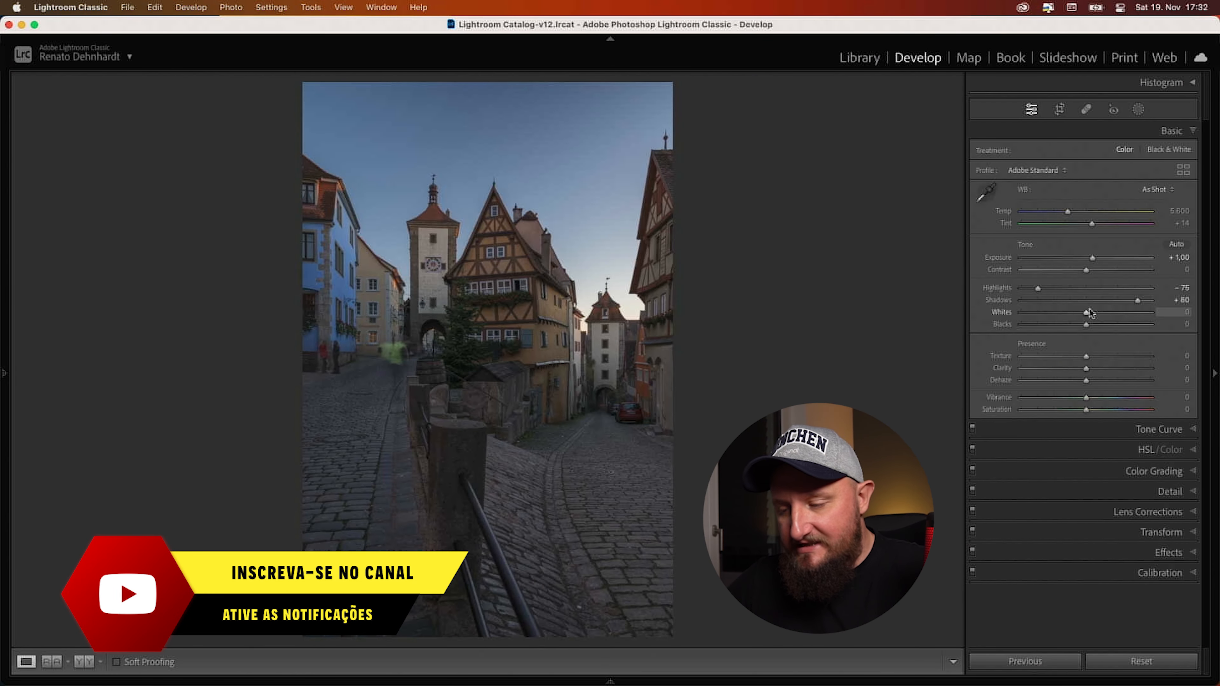
Set the Whites to +23 and the Blacks to −22, using the clipping preview as a guide.
left_click_drag(1089, 313, 1109, 314)
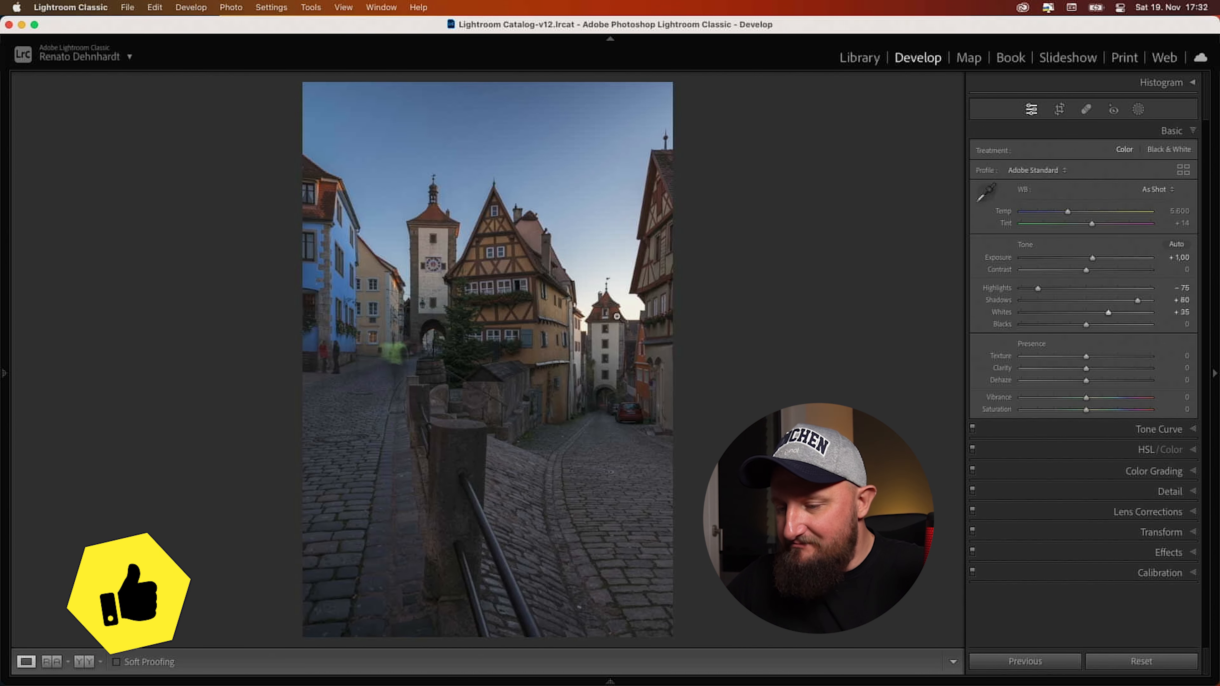
left_click_drag(1110, 317, 1102, 320)
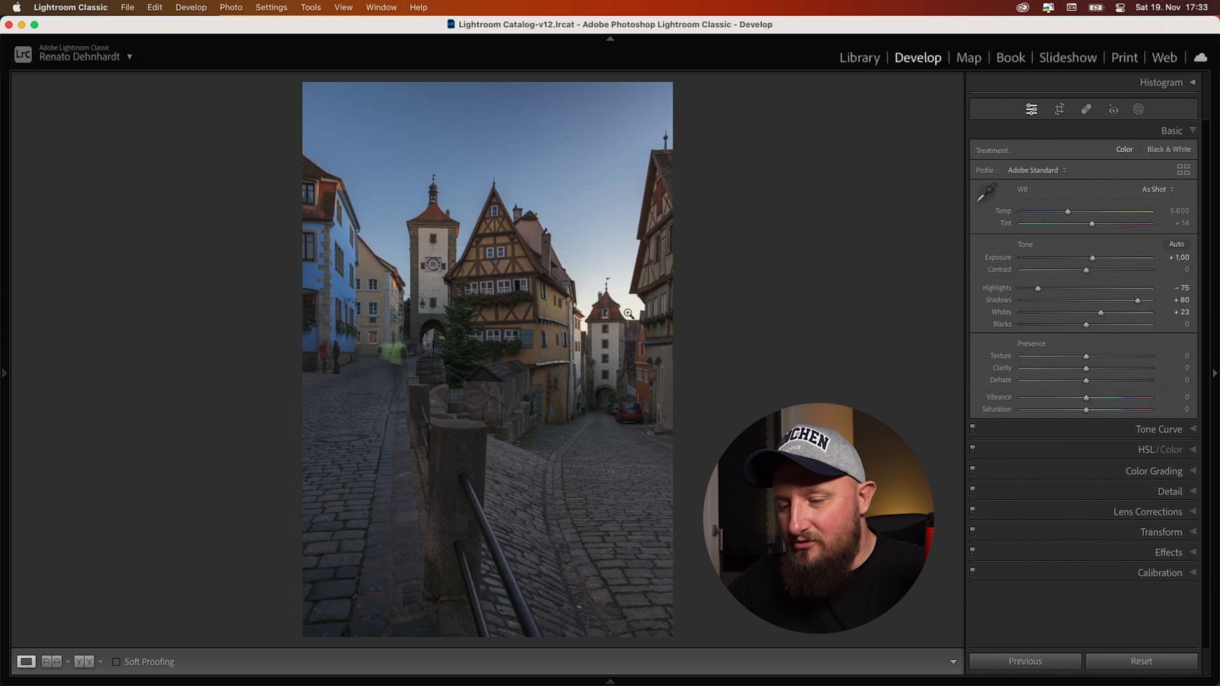
key("alt")
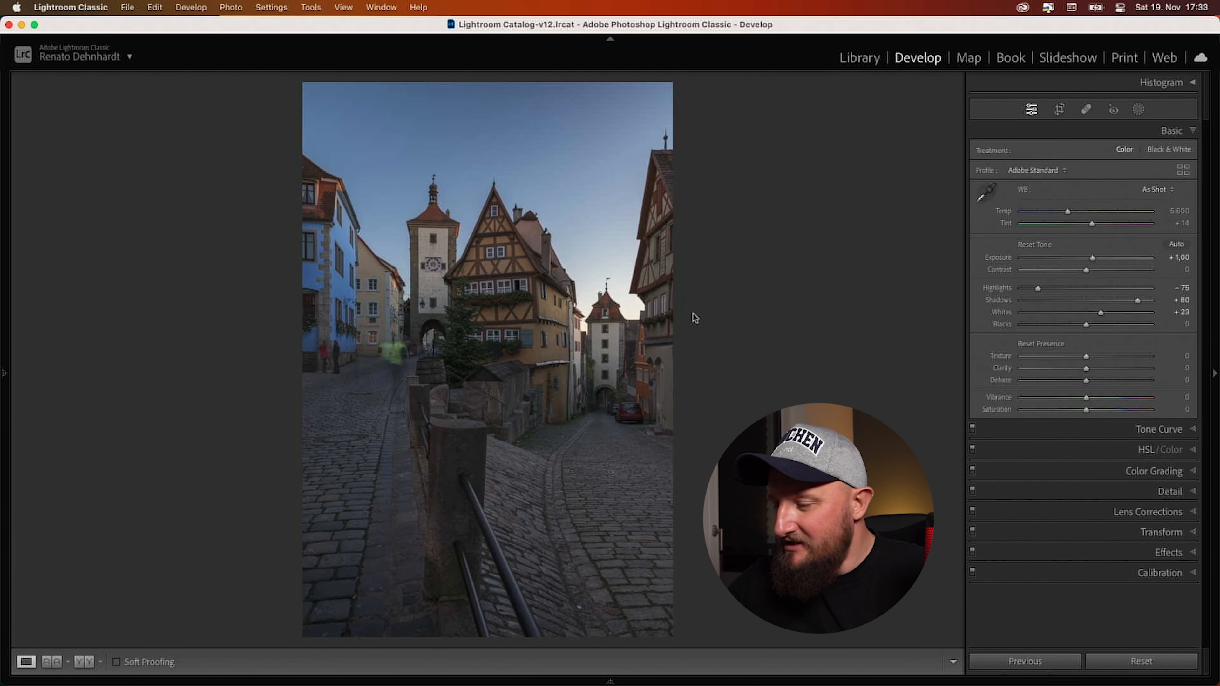
left_click_drag(1088, 328, 1080, 330)
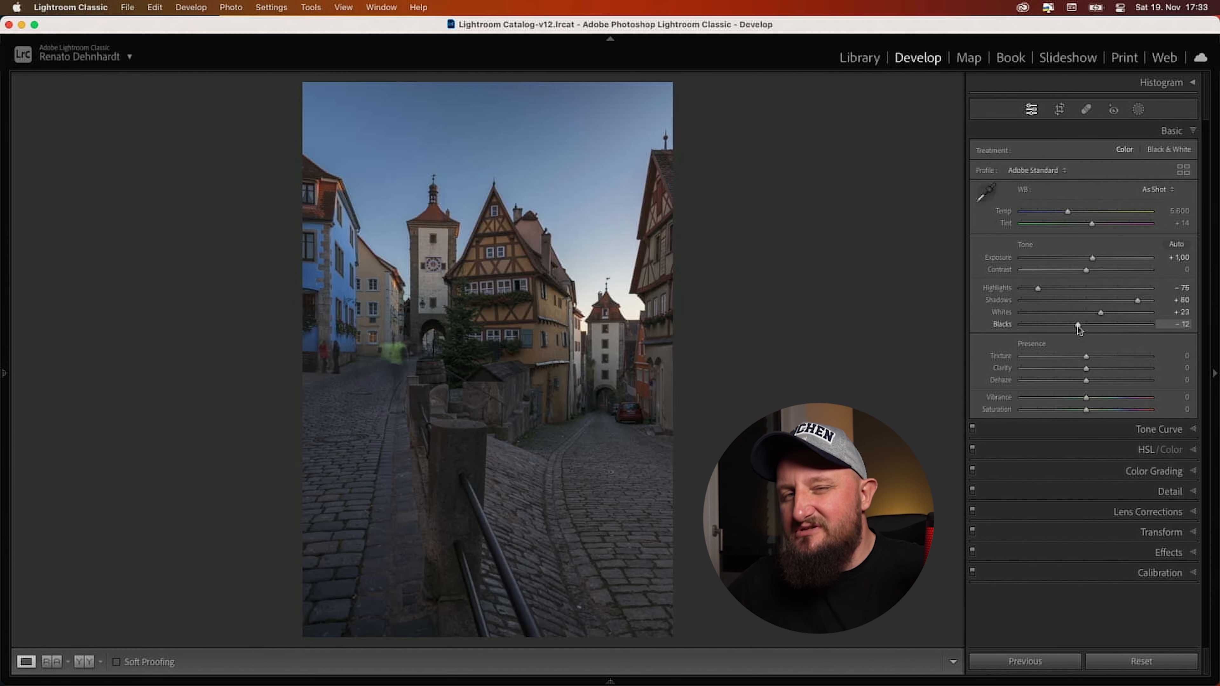
key("alt")
left_click_drag(1079, 329, 1074, 333)
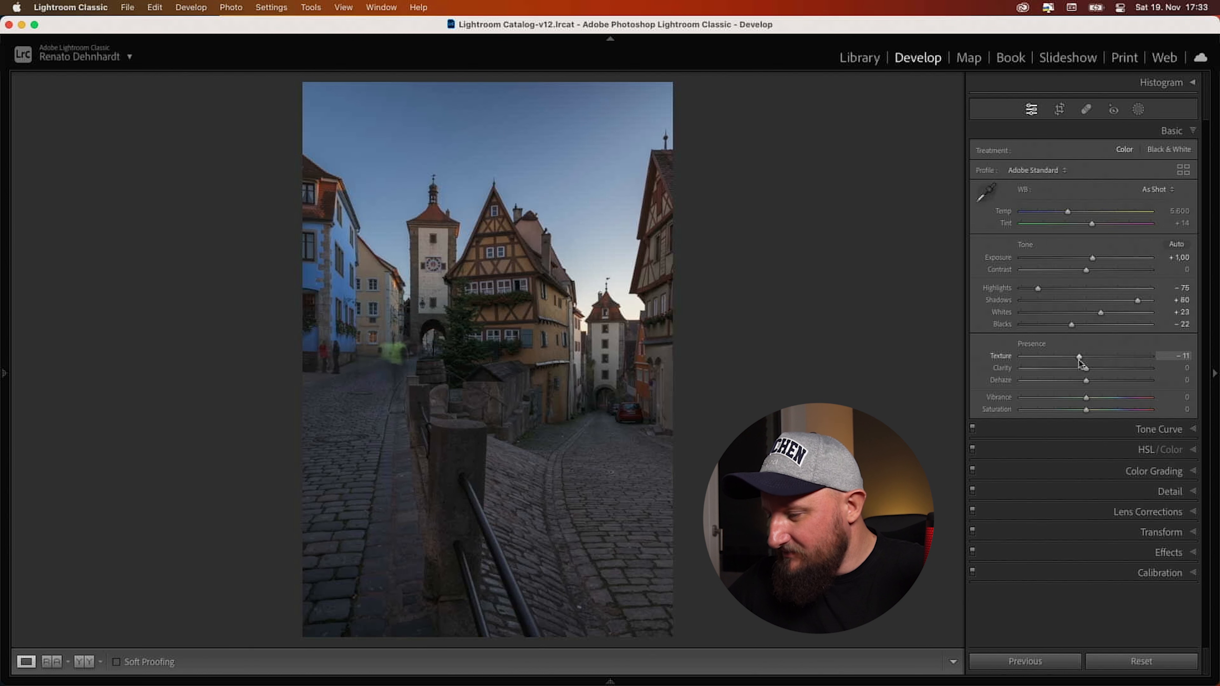
Set Texture to −12, Clarity to −16 and Vibrance to +15, and compare the photo with its unedited version.
left_click_drag(1078, 361, 1080, 371)
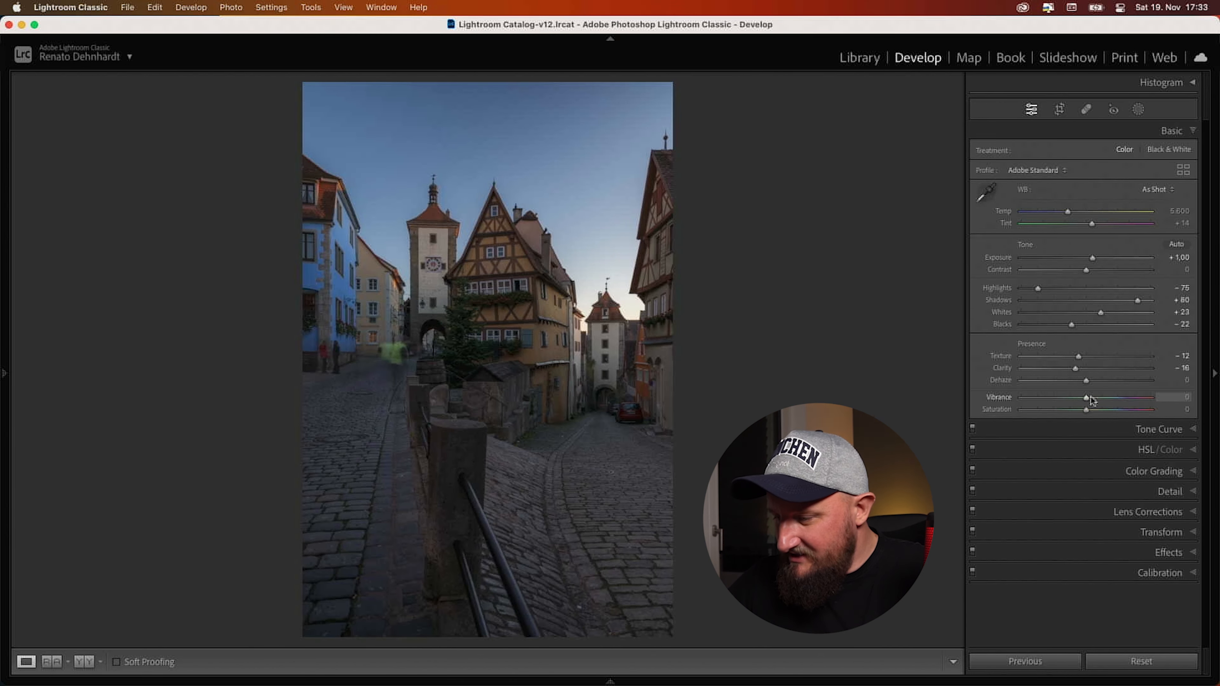
left_click_drag(1088, 400, 1095, 404)
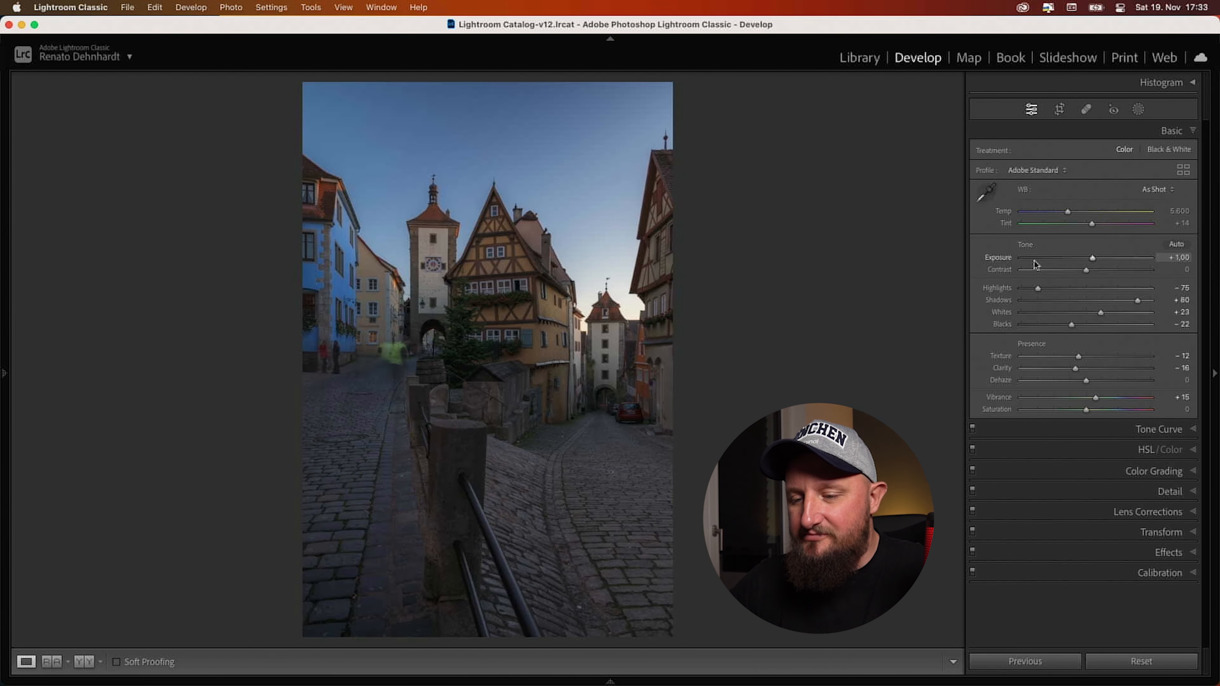
key("backslash")
key("backslash")
key("backslash")
key("backslash")
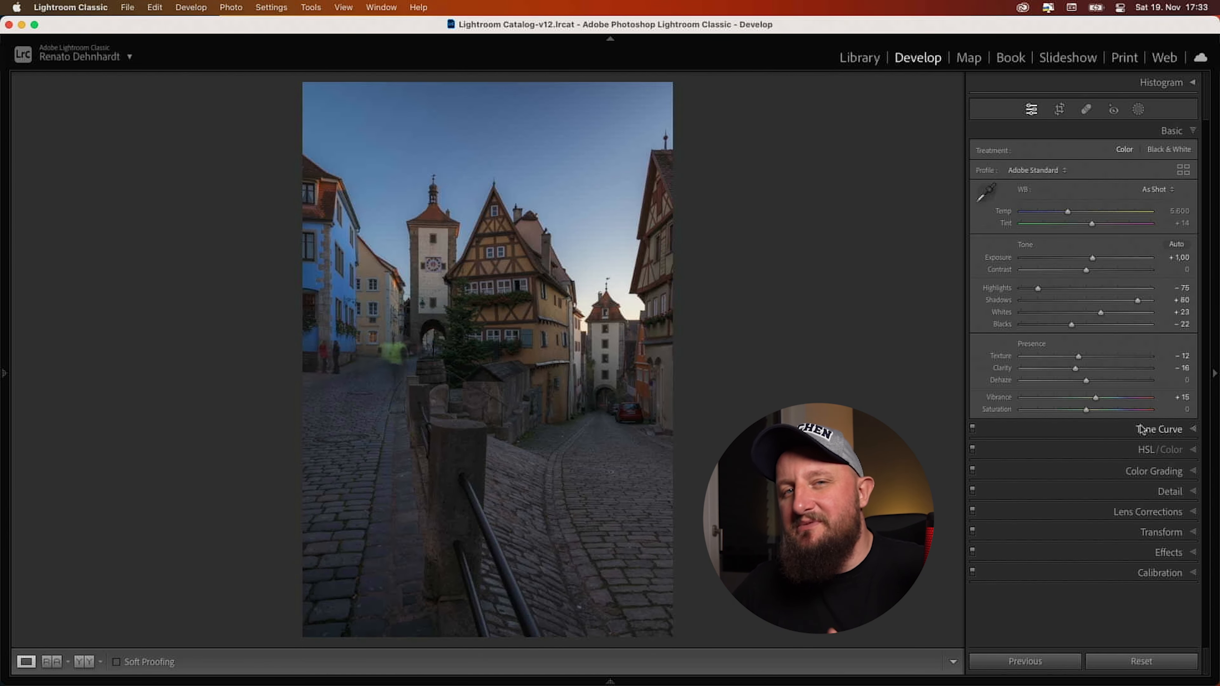
In the HSL adjustments, set the hue to −14 for Orange and −15 for Yellow, and their luminance to +18 and +20.
left_click(1148, 450)
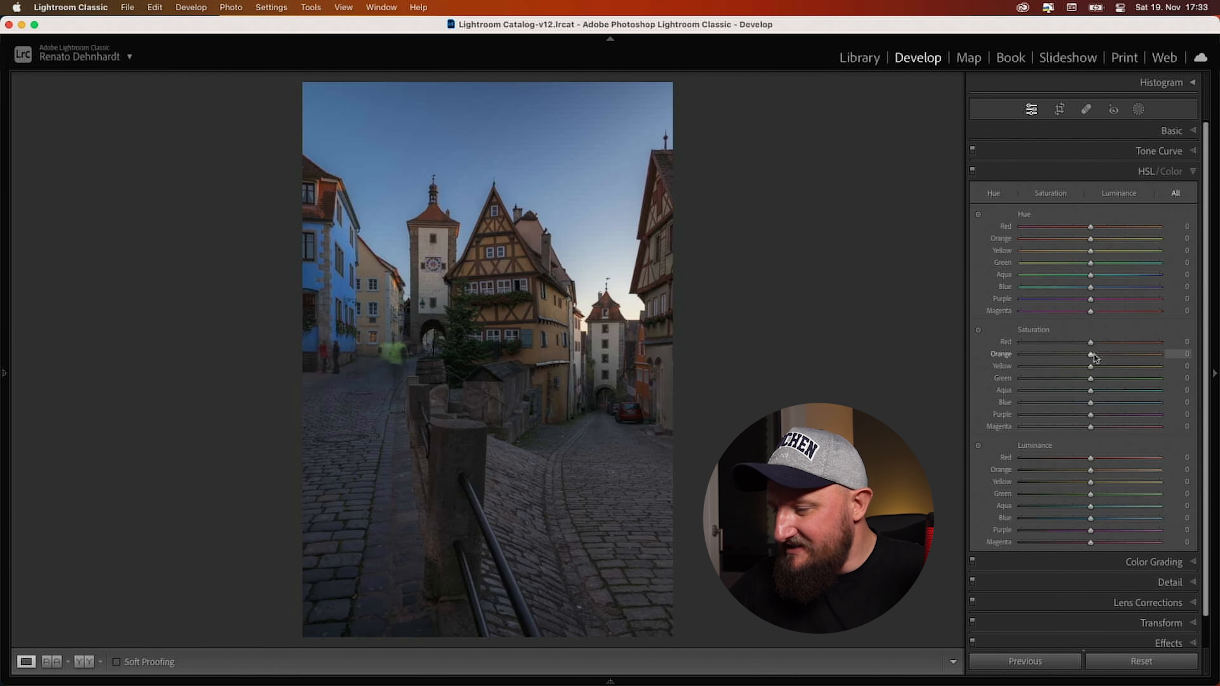
mouse_move(1092, 240)
left_mouse_down()
mouse_move(1110, 243)
mouse_move(1086, 246)
left_mouse_up()
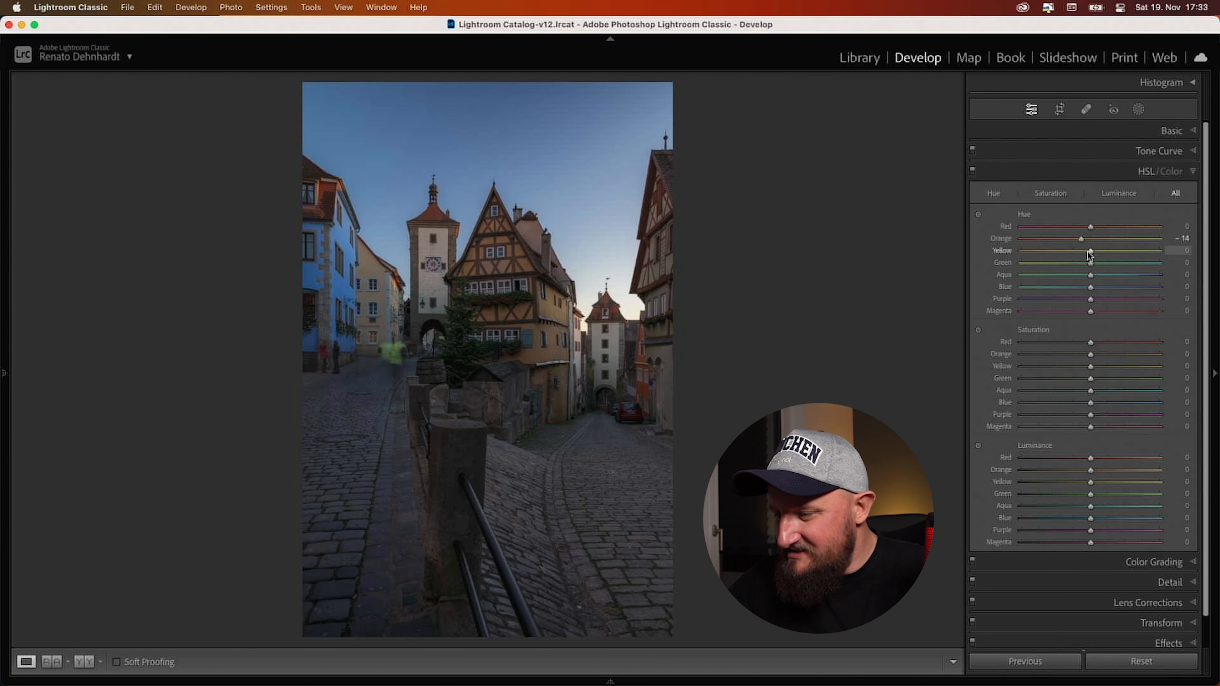
left_click_drag(1090, 255, 1080, 255)
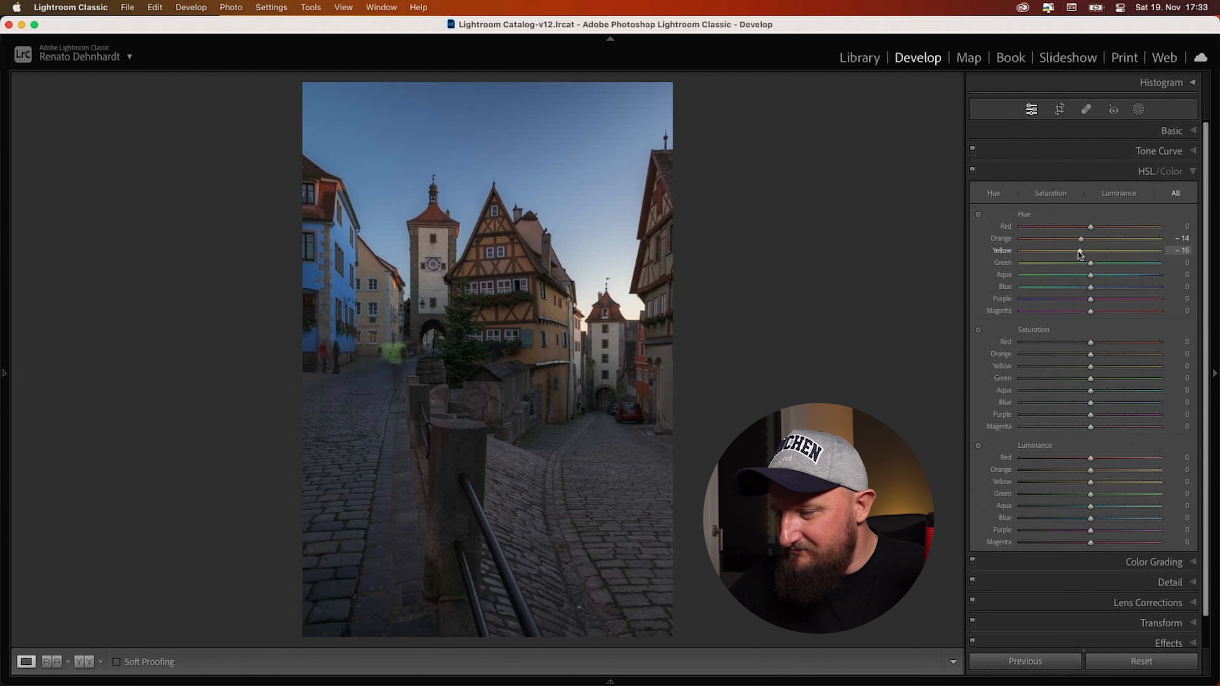
left_click_drag(1091, 471, 1108, 484)
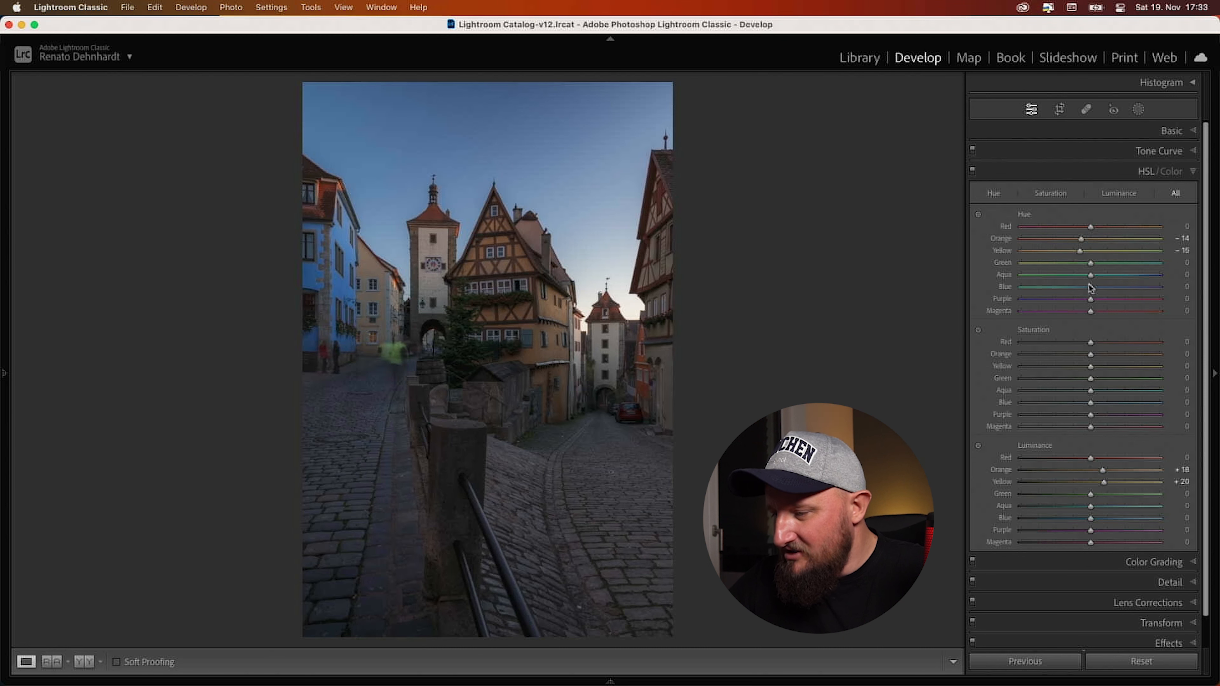
Set the hue to −7 for Blue and −27 for Green, and the saturation to −23 for Blue and −62 for Purple and Magenta.
mouse_move(1092, 291)
left_mouse_down()
mouse_move(1071, 267)
mouse_move(1153, 270)
mouse_move(1030, 271)
mouse_move(1167, 279)
mouse_move(1067, 278)
mouse_move(1088, 279)
left_mouse_up()
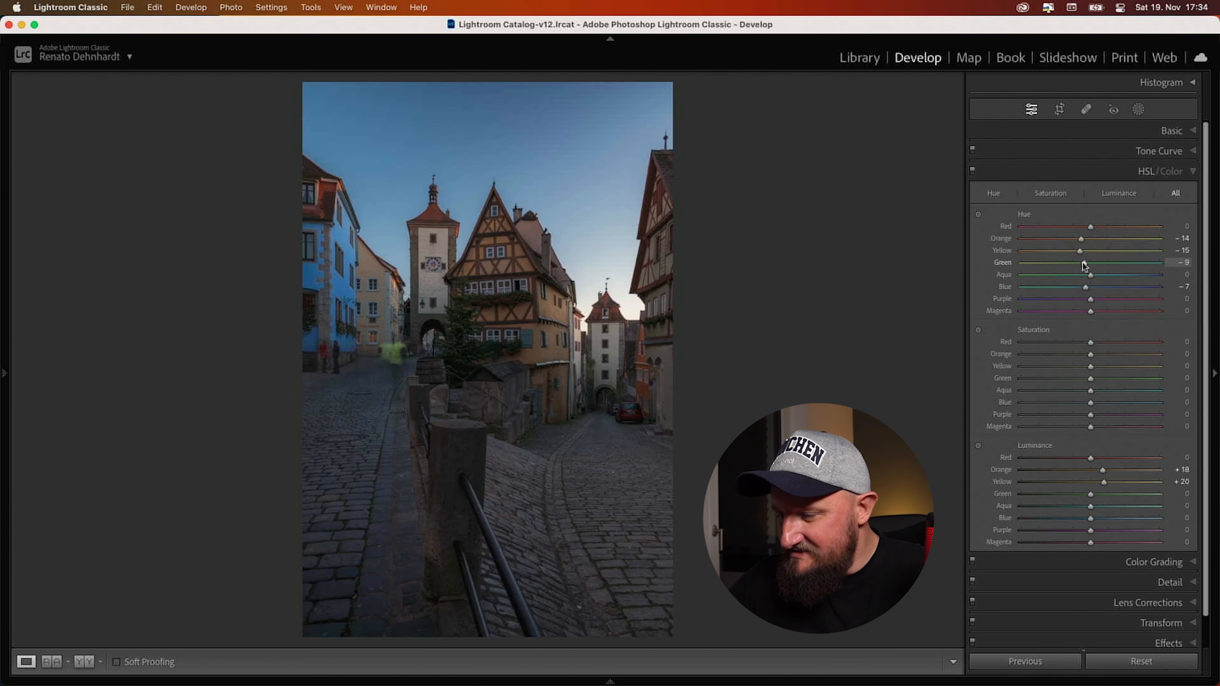
left_click_drag(1084, 263, 1071, 263)
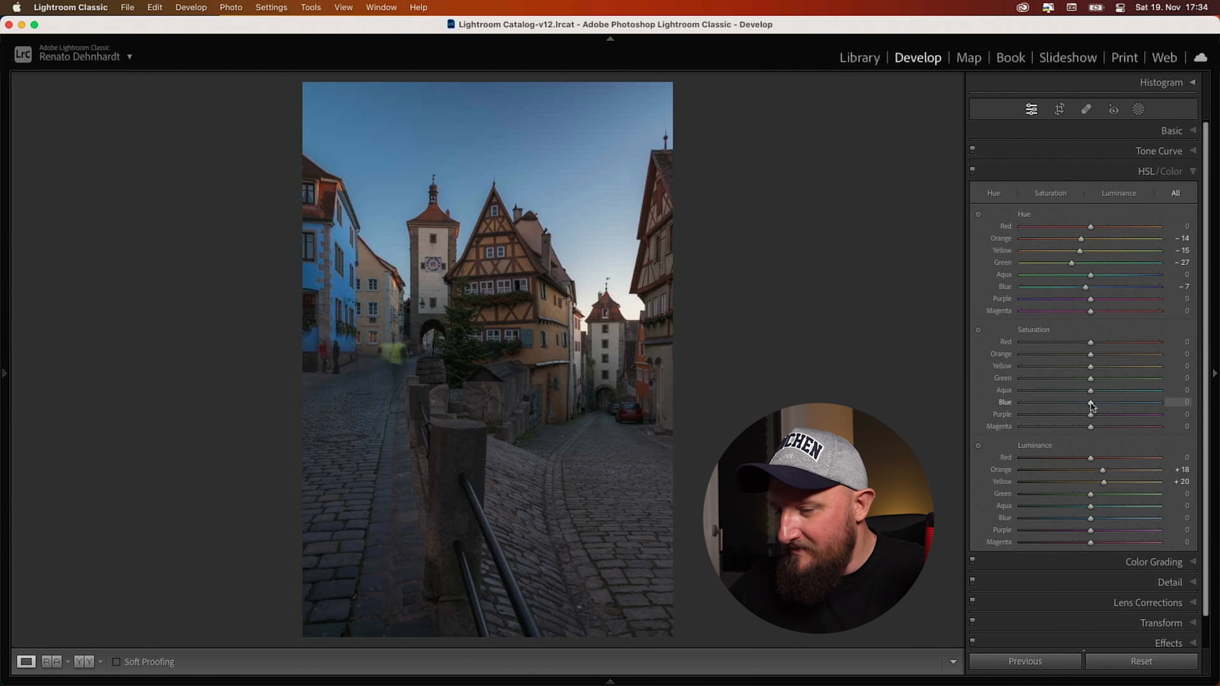
left_click_drag(1092, 403, 1072, 417)
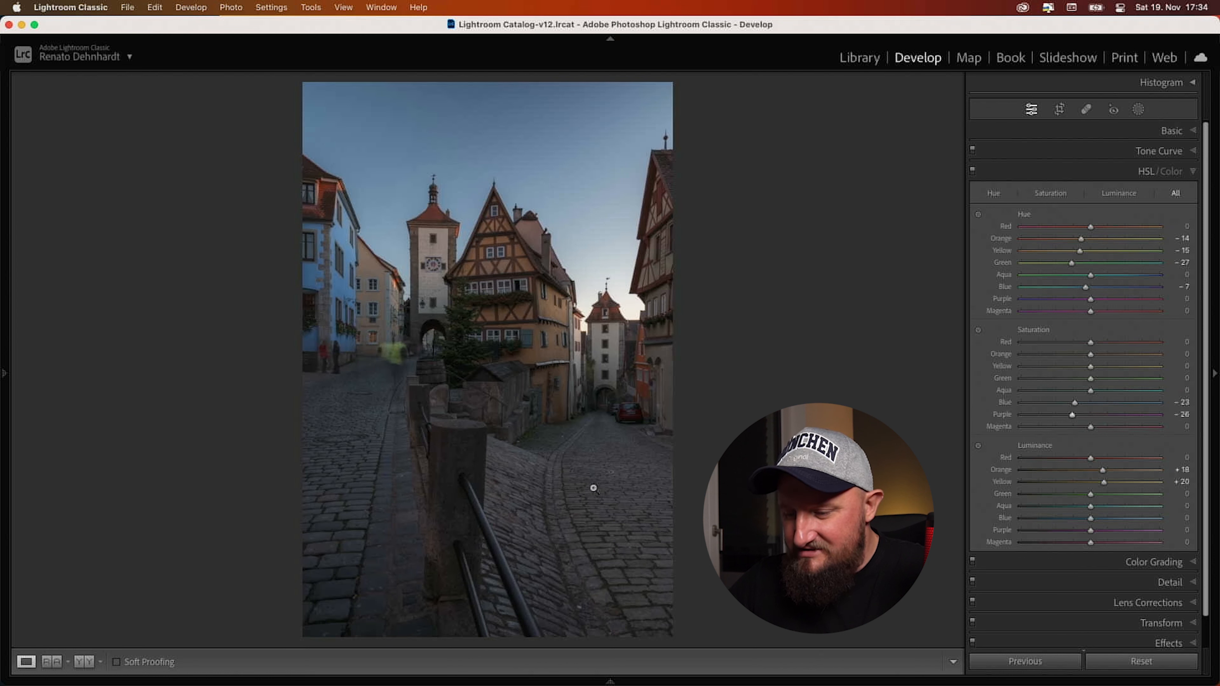
mouse_move(1072, 416)
left_mouse_down()
mouse_move(994, 421)
mouse_move(1050, 421)
left_mouse_up()
left_click(1048, 427)
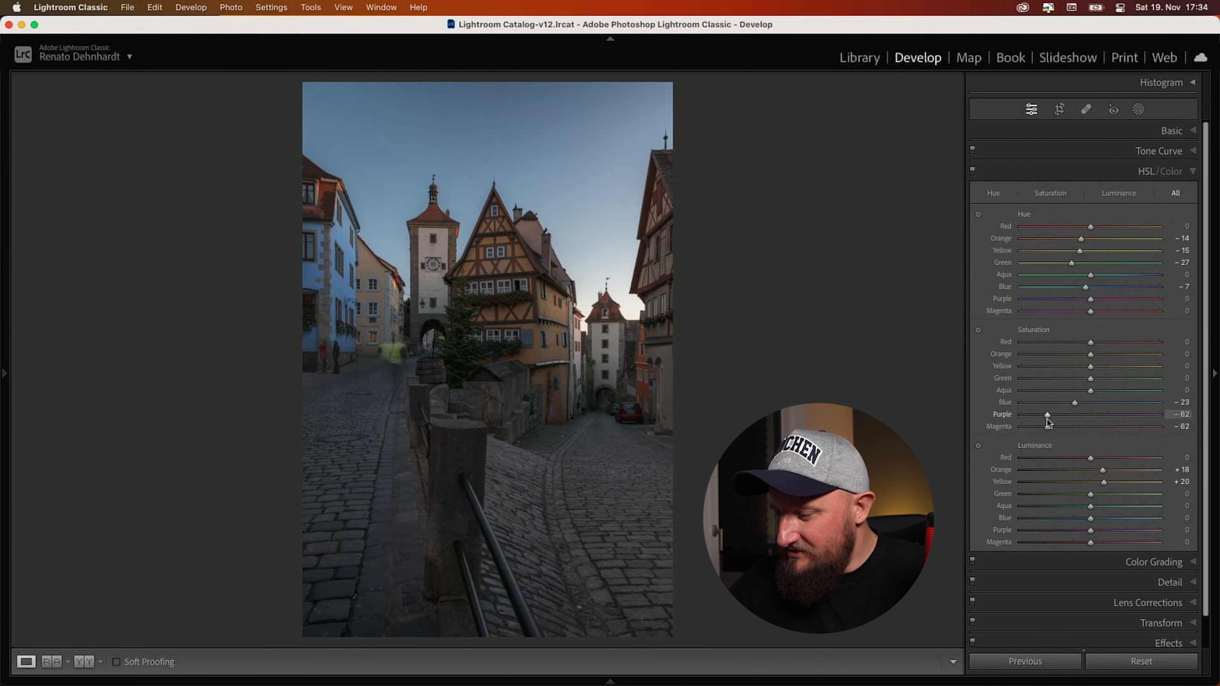
Set the saturation to +44 for Orange, +36 for Yellow and −26 for Green, and the luminance to +34 for Orange and +35 for Yellow.
left_click_drag(1092, 383, 1116, 367)
left_click_drag(1091, 354, 1121, 354)
left_click_drag(1103, 470, 1120, 474)
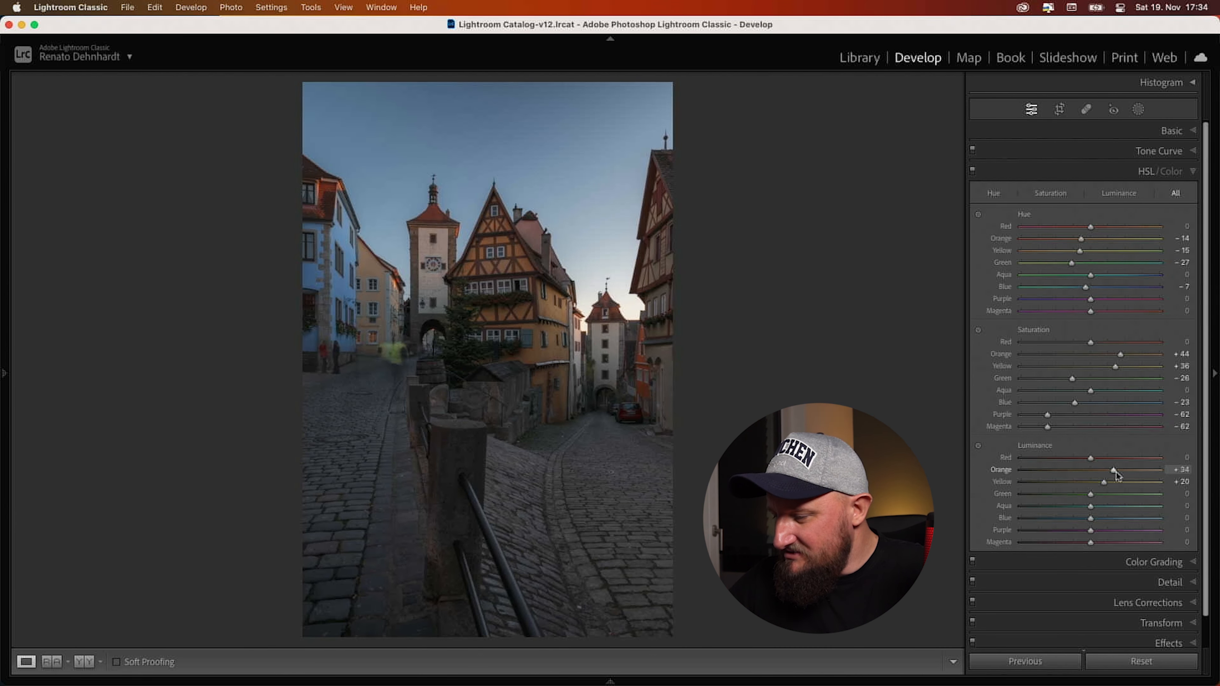
left_click_drag(1104, 482, 1114, 482)
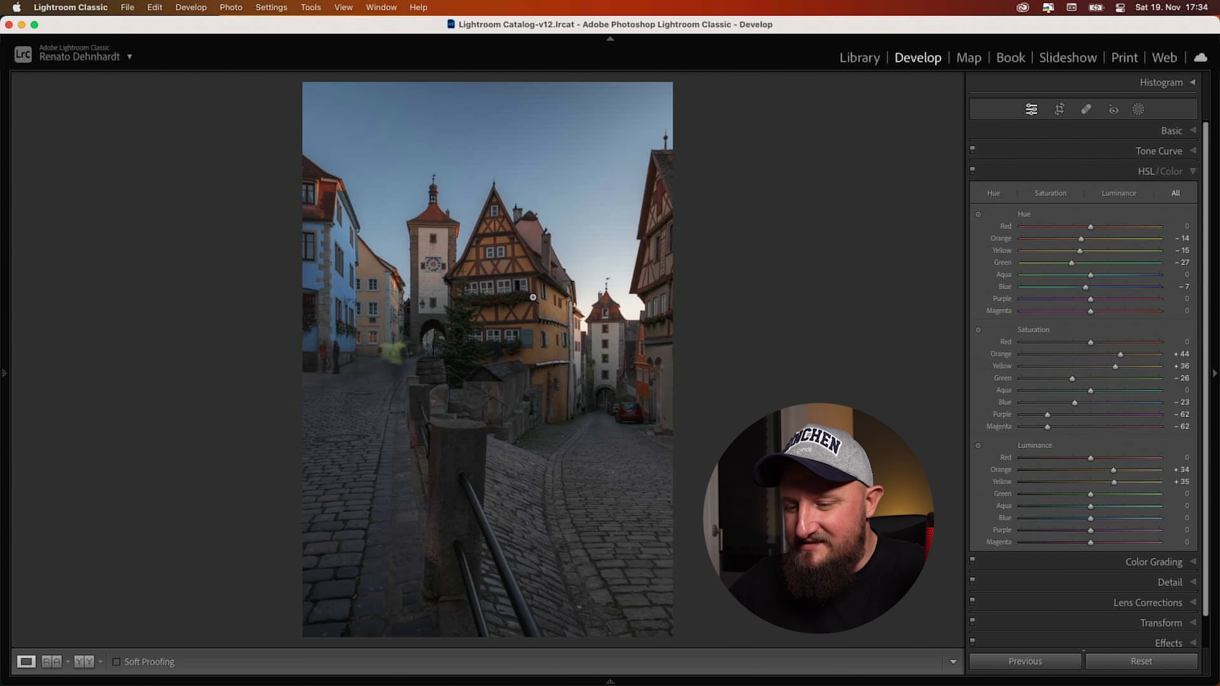
Tint the highlights orange in Color Grading with Hue 19 and Saturation 75.
left_click(1141, 562)
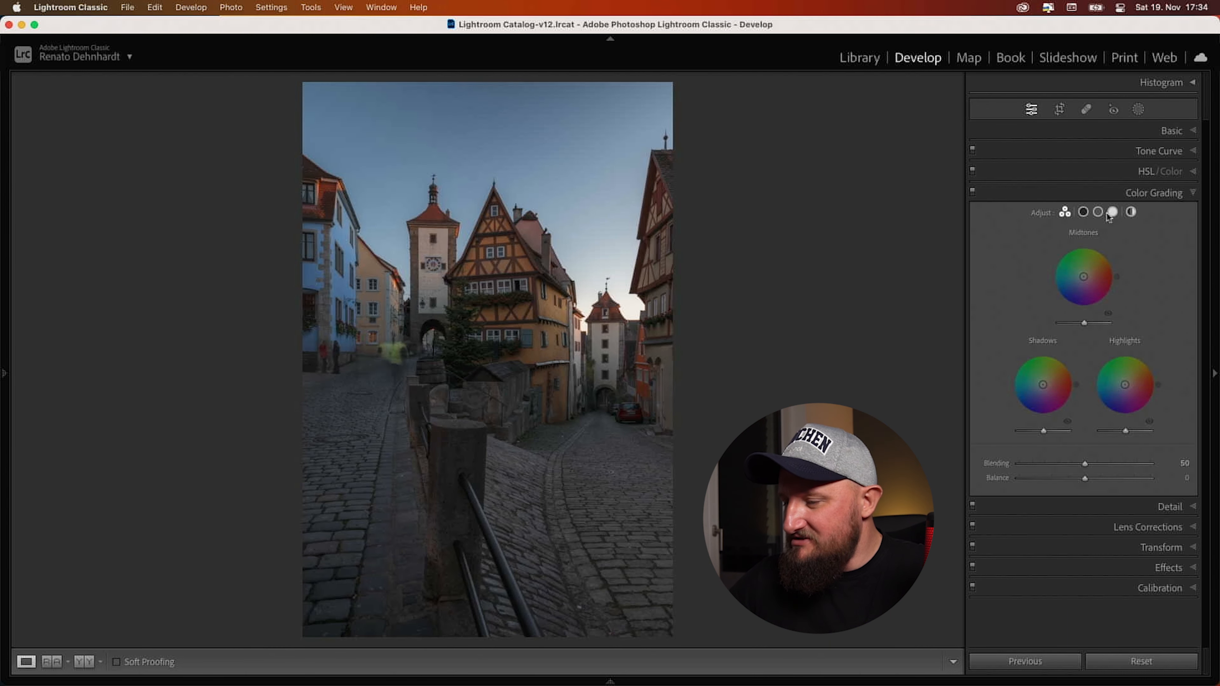
left_click(1113, 213)
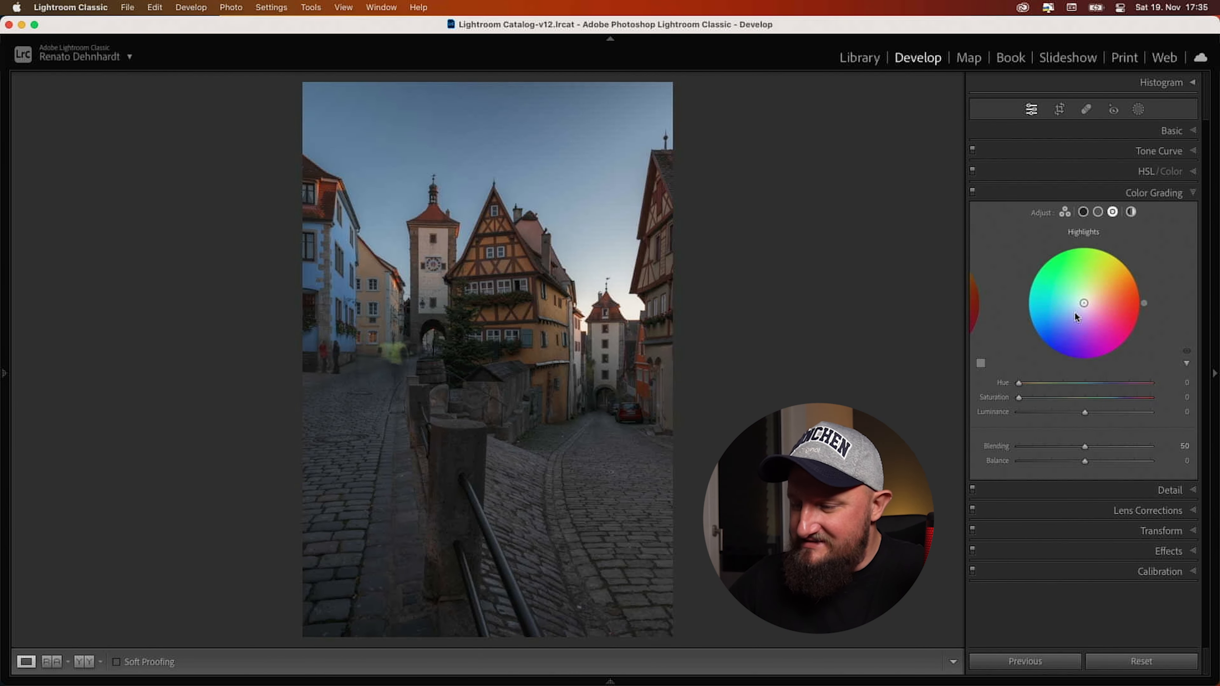
left_click(1028, 384)
left_click_drag(1029, 385, 1030, 386)
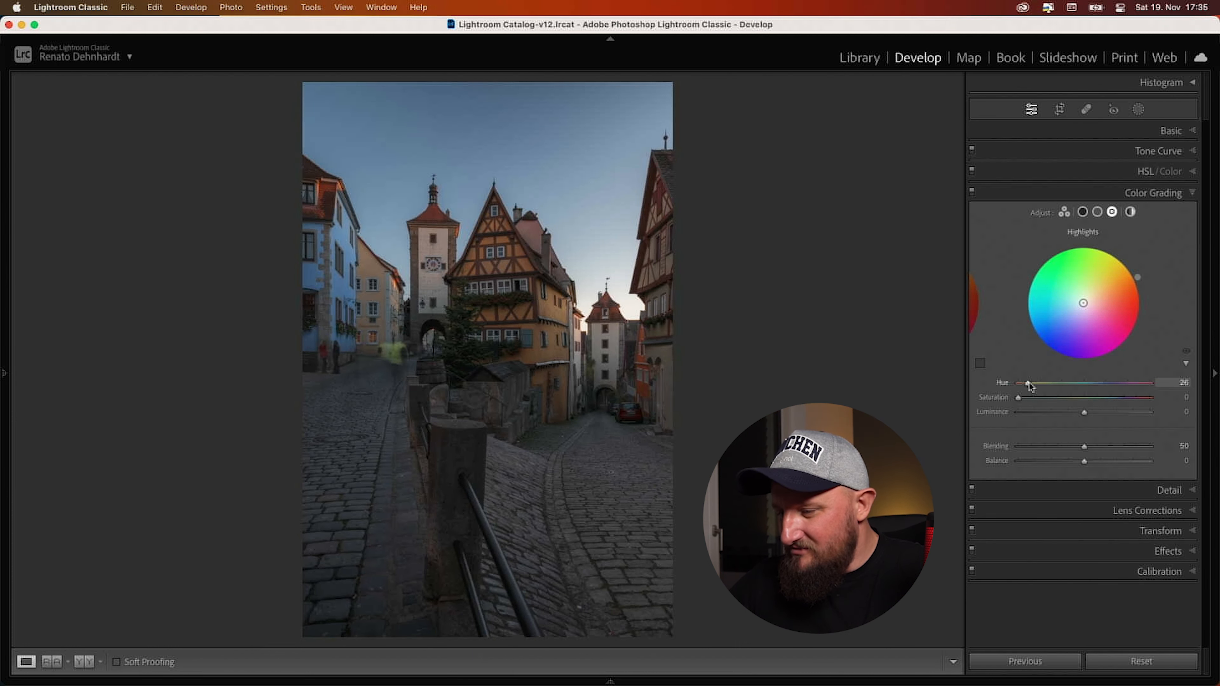
left_click_drag(1029, 386, 1117, 406)
left_click_drag(1032, 386, 1026, 387)
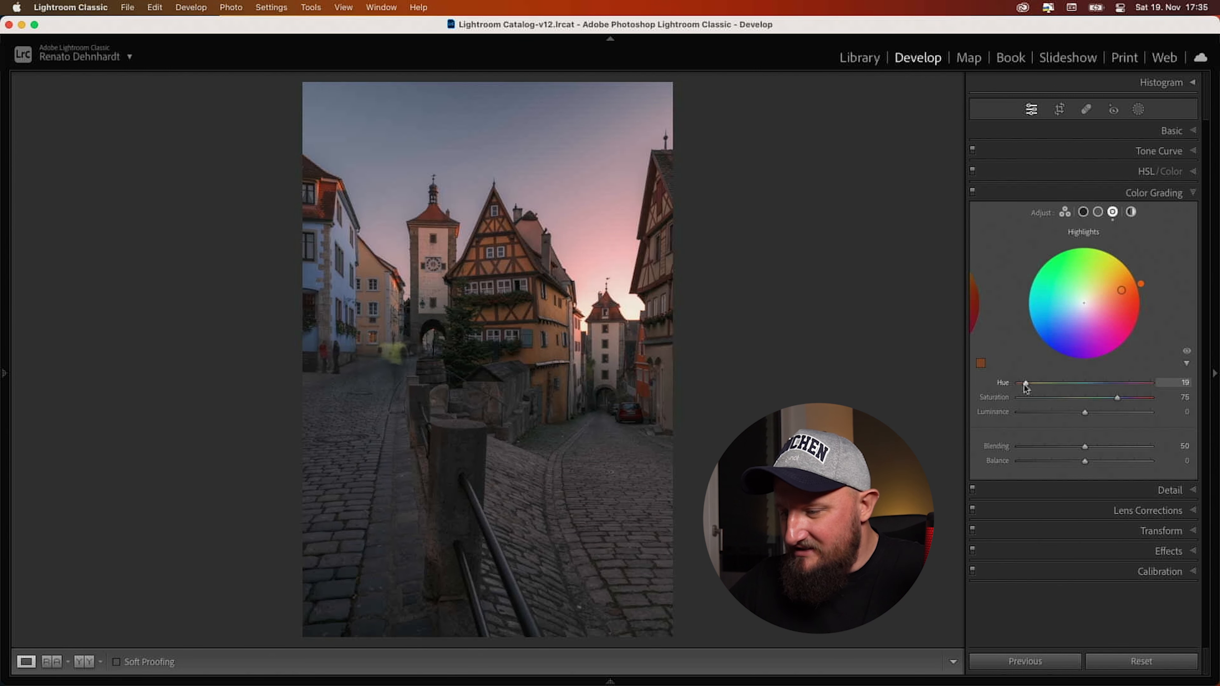
Switch the color grading to the midtones.
left_click(1099, 213)
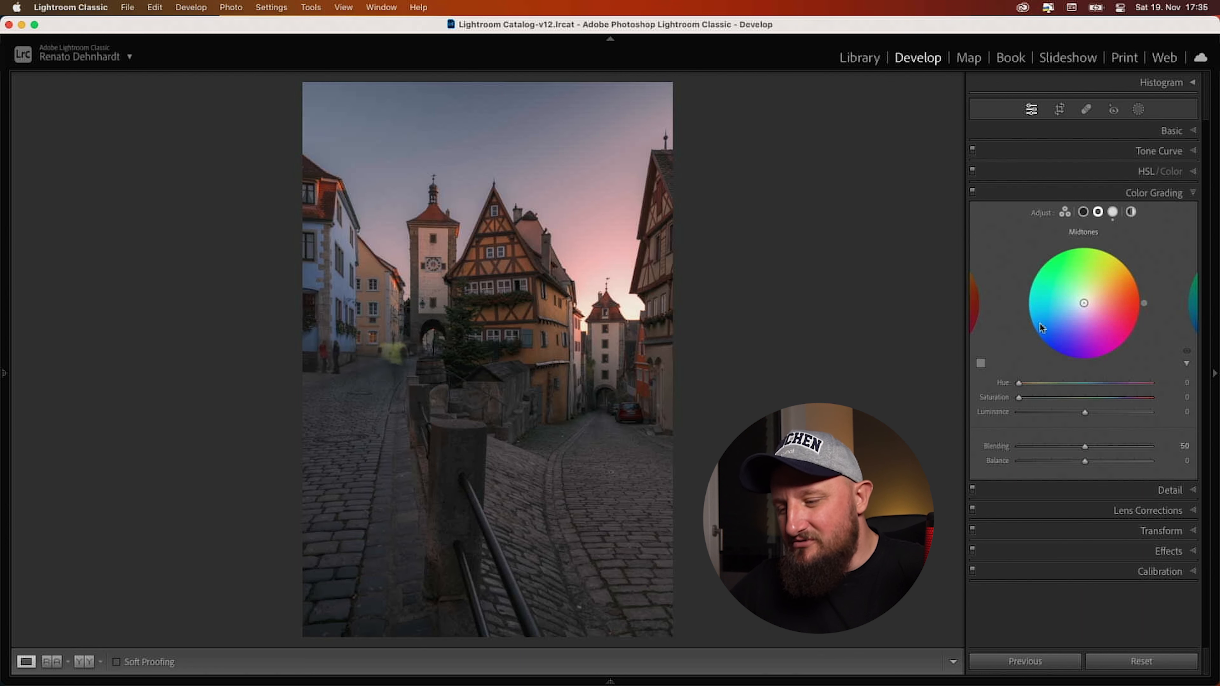